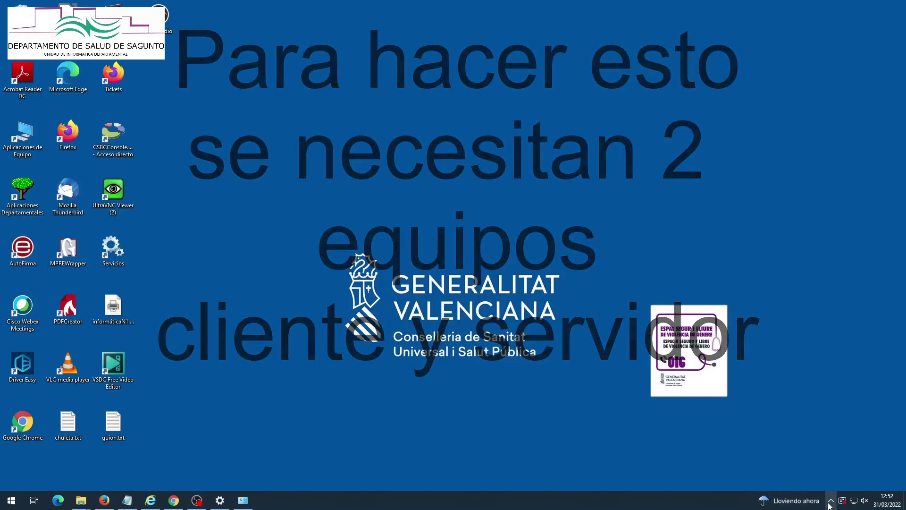
- Check the installed printers in Devices and Printers, reached from the removable hardware notification, and minimize that window
{"action": "left_click", "coordinate": [831, 501]}
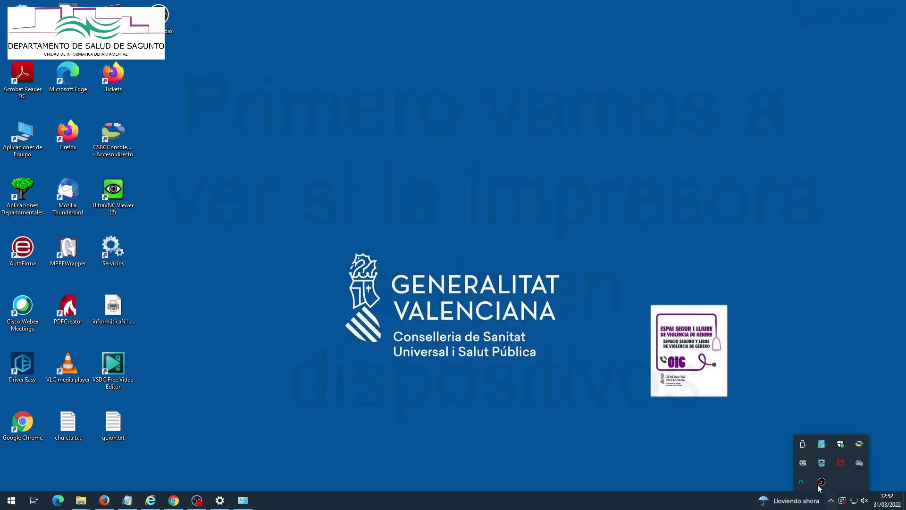
{"action": "left_click", "coordinate": [803, 445]}
{"action": "left_click", "coordinate": [807, 450]}
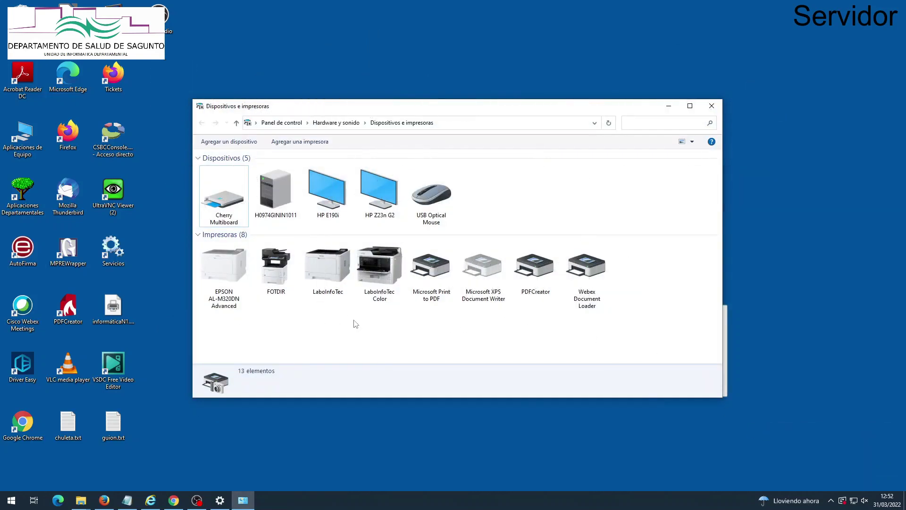
{"action": "left_click", "coordinate": [668, 107]}
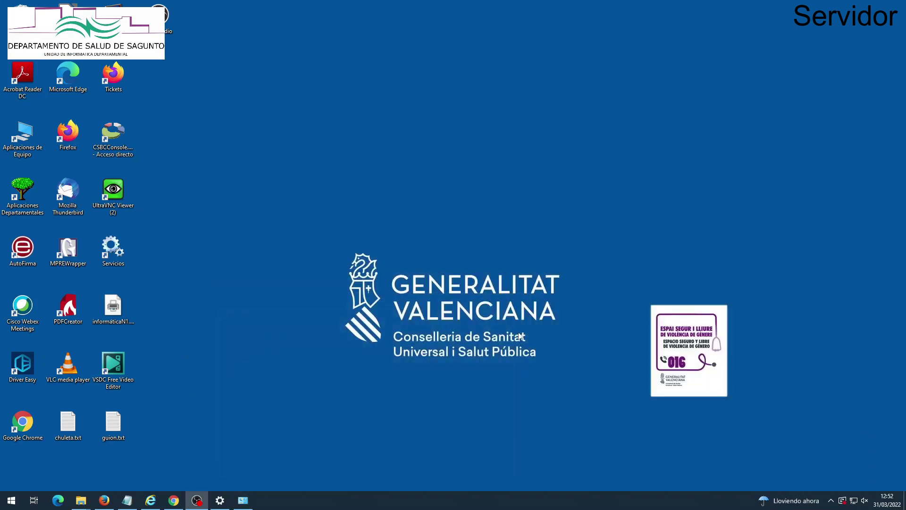
- Find and open the Print Management console (Administración de impresión), and go to its print servers
{"action": "key", "text": "super"}
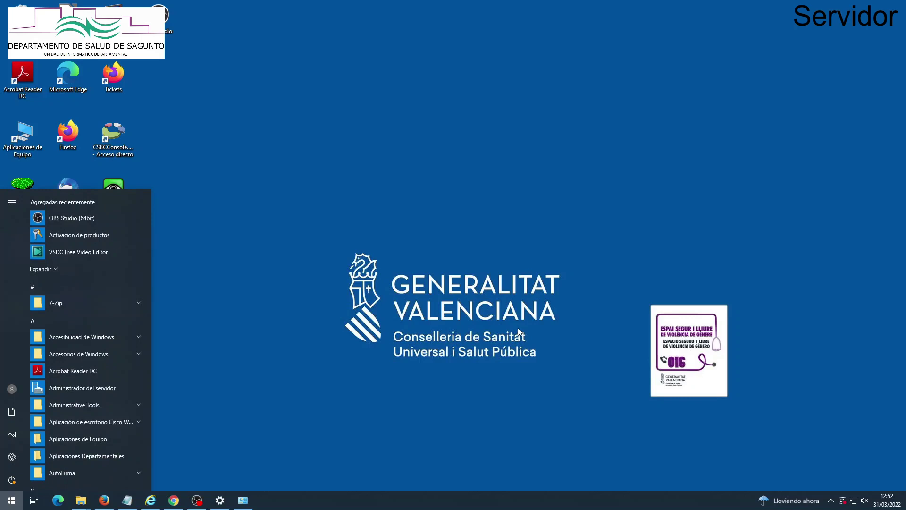
{"action": "type", "text": "print"}
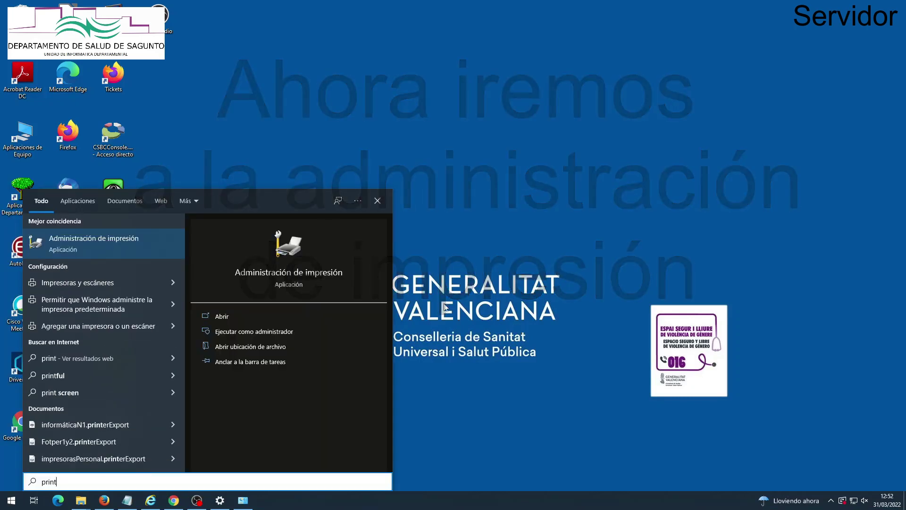
{"action": "left_click", "coordinate": [307, 316]}
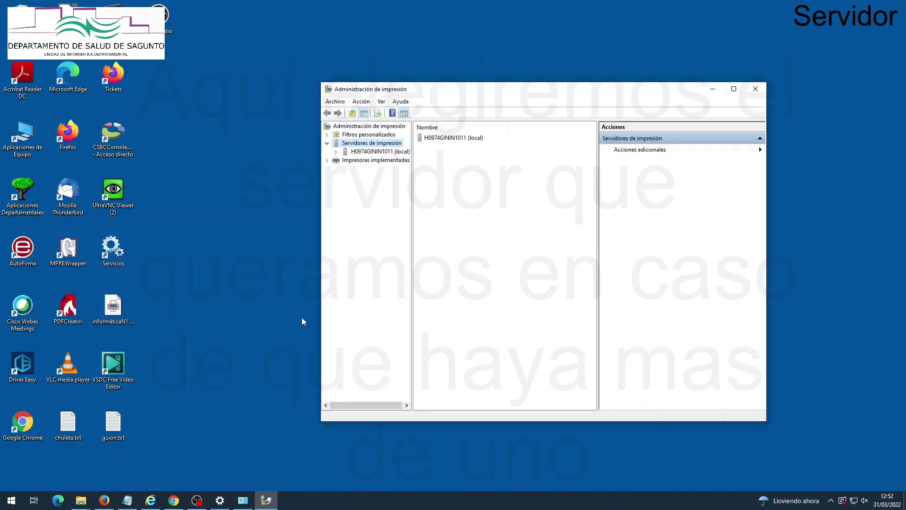
{"action": "left_click", "coordinate": [327, 144]}
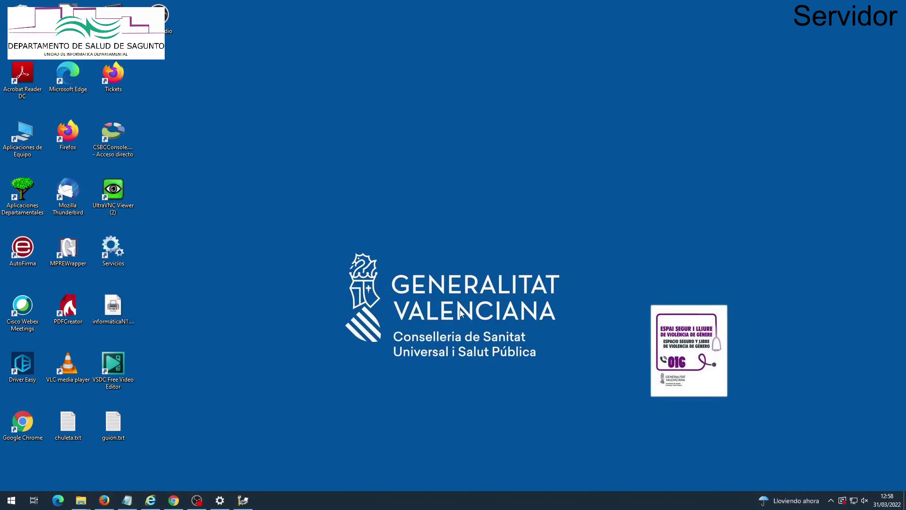
- Open the Windows features dialog from the Programs section of the Control Panel
{"action": "key", "text": "super"}
{"action": "type", "text": "panel"}
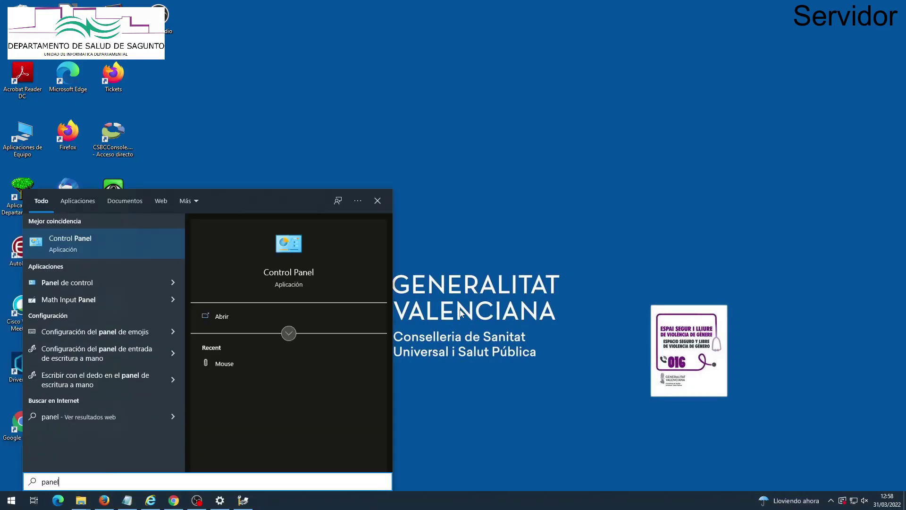
{"action": "key", "text": "Return"}
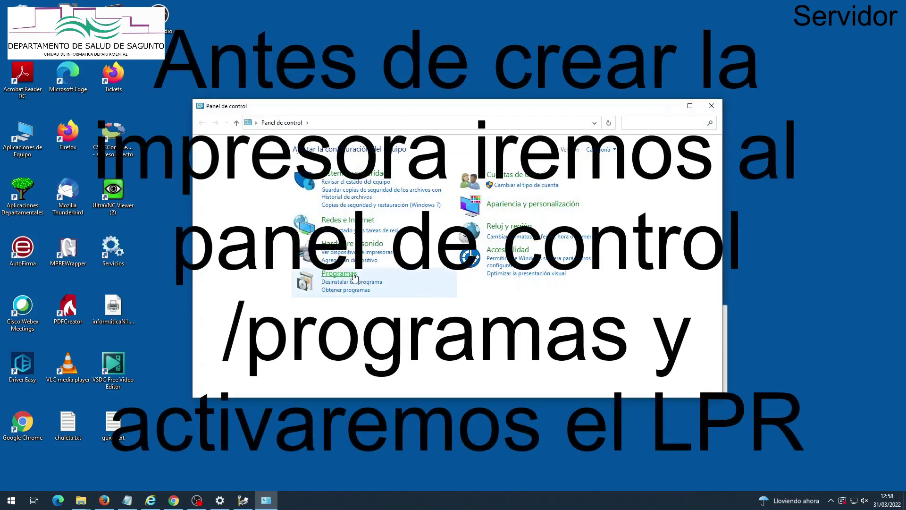
{"action": "left_click", "coordinate": [339, 274]}
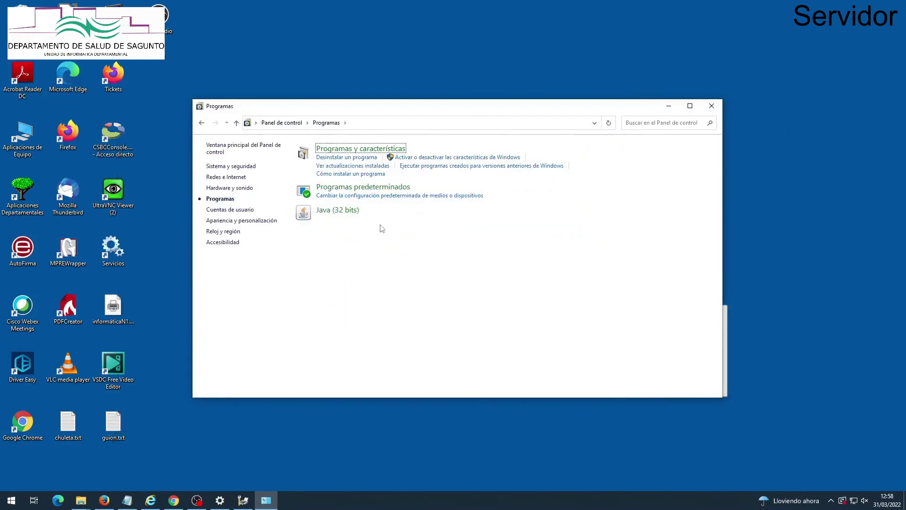
{"action": "left_click", "coordinate": [419, 159]}
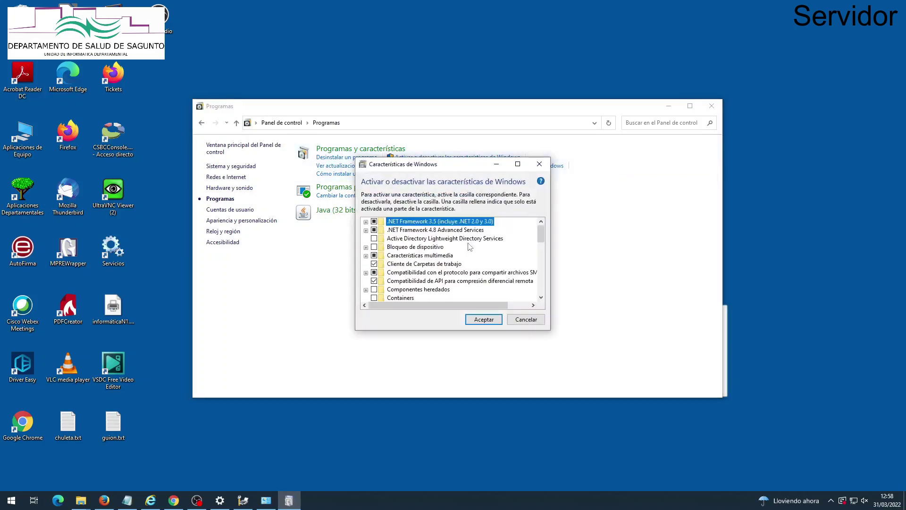
- Enable Monitor de puerto de LPR under Servicios de impresión y documentos, and apply the changes without restarting
{"action": "scroll", "coordinate": [470, 249], "scroll_direction": "down", "scroll_amount": 4}
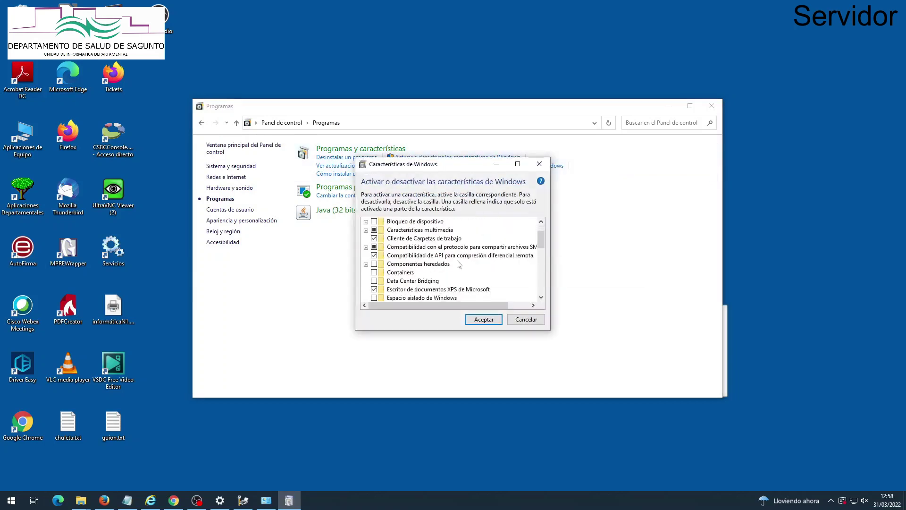
{"action": "scroll", "coordinate": [458, 262], "scroll_direction": "down", "scroll_amount": 3}
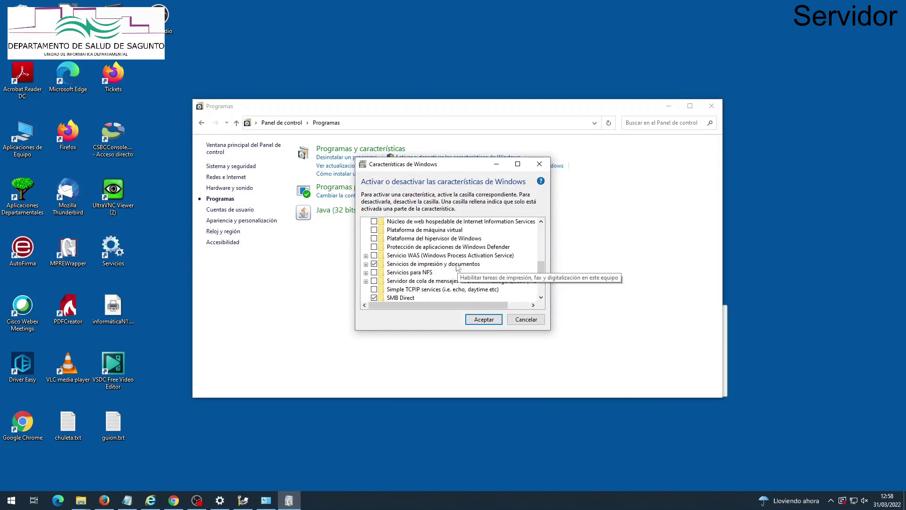
{"action": "left_click", "coordinate": [365, 263]}
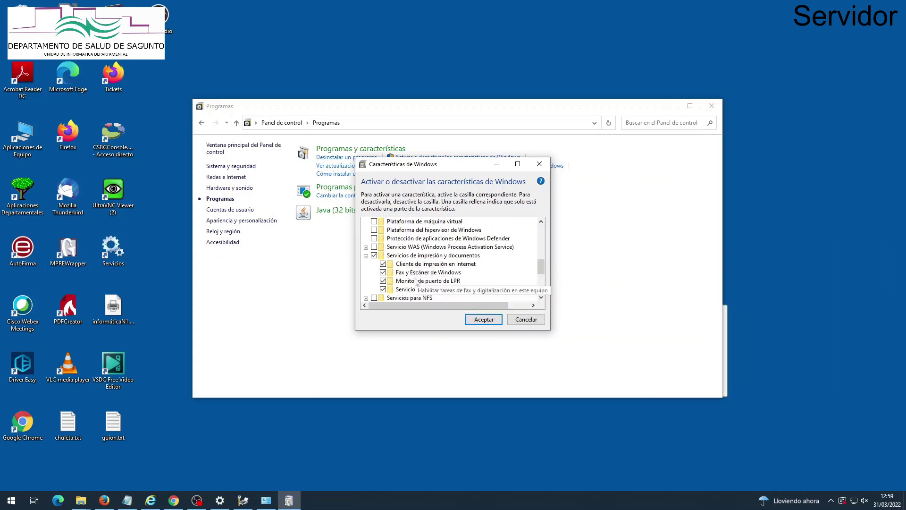
{"action": "left_click", "coordinate": [483, 319]}
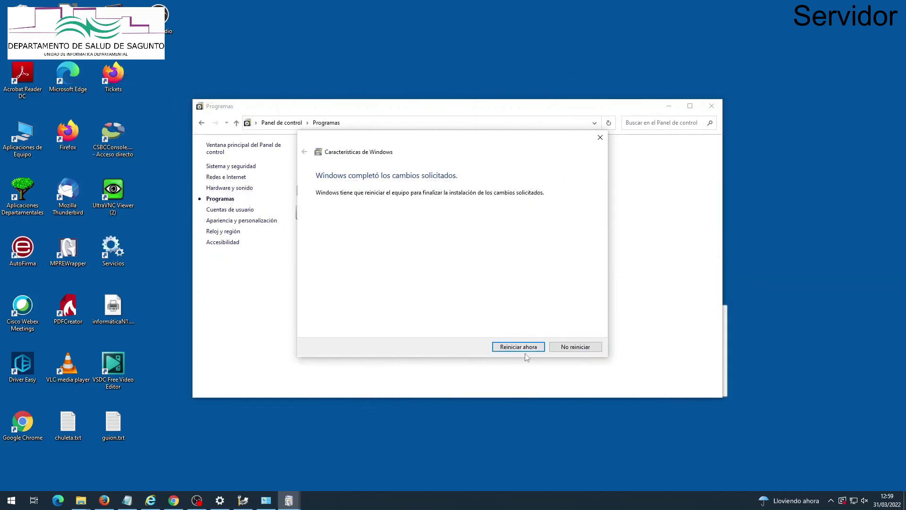
{"action": "left_click", "coordinate": [571, 349]}
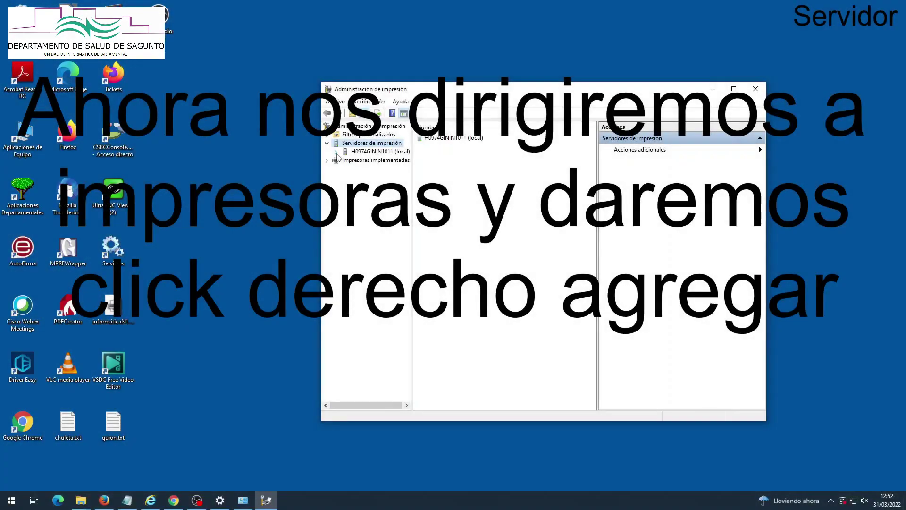
- Start adding a printer to the local print server, using the existing port USB001 (Puerto de impresora virtual para USB)
{"action": "left_click", "coordinate": [336, 152]}
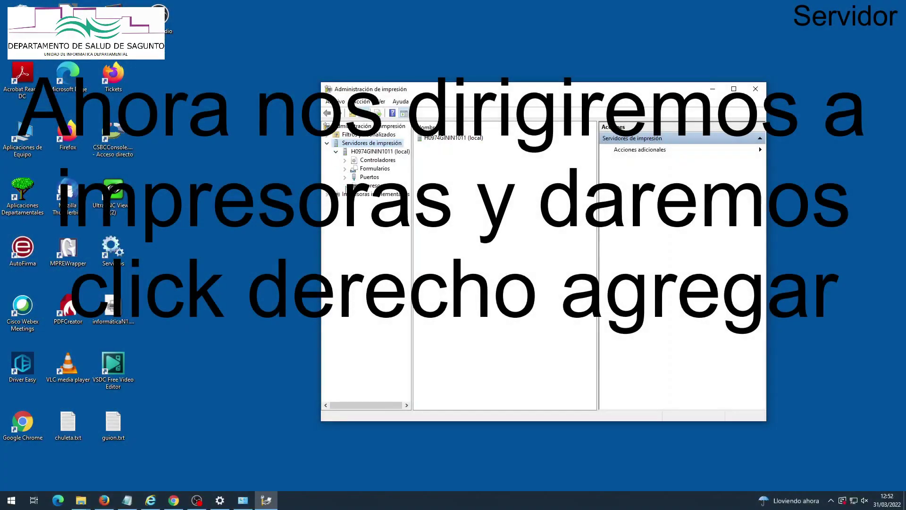
{"action": "left_click", "coordinate": [356, 187]}
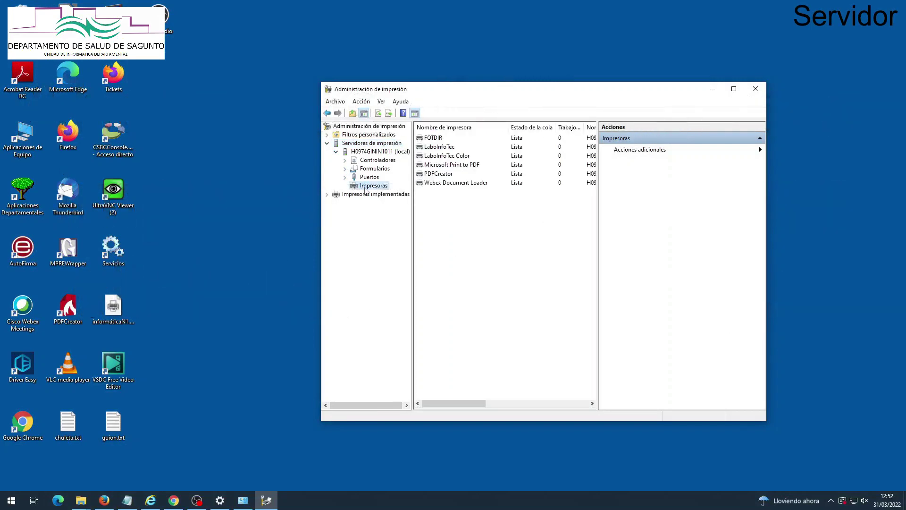
{"action": "right_click", "coordinate": [365, 189]}
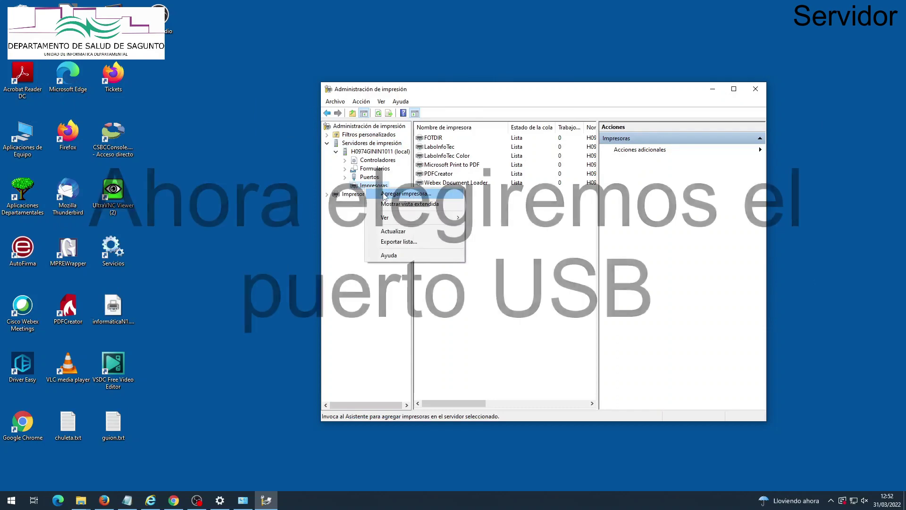
{"action": "left_click", "coordinate": [384, 194]}
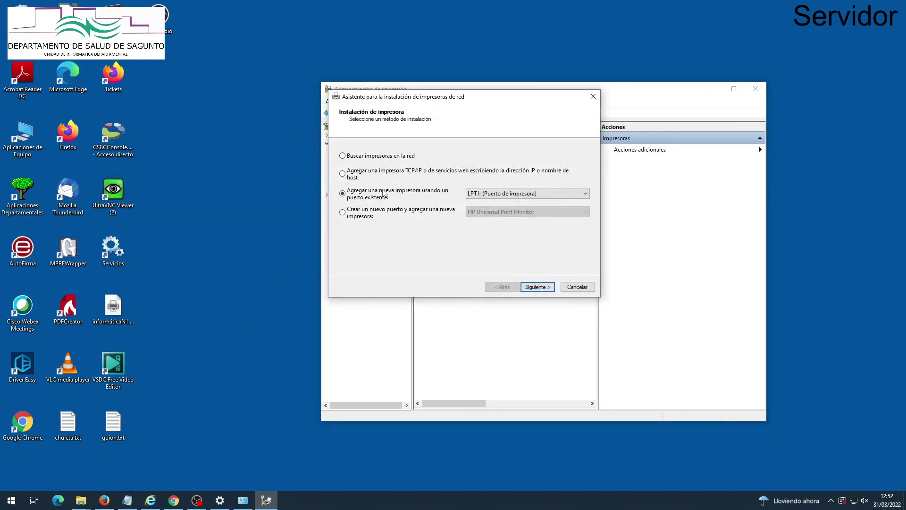
{"action": "left_click", "coordinate": [474, 195]}
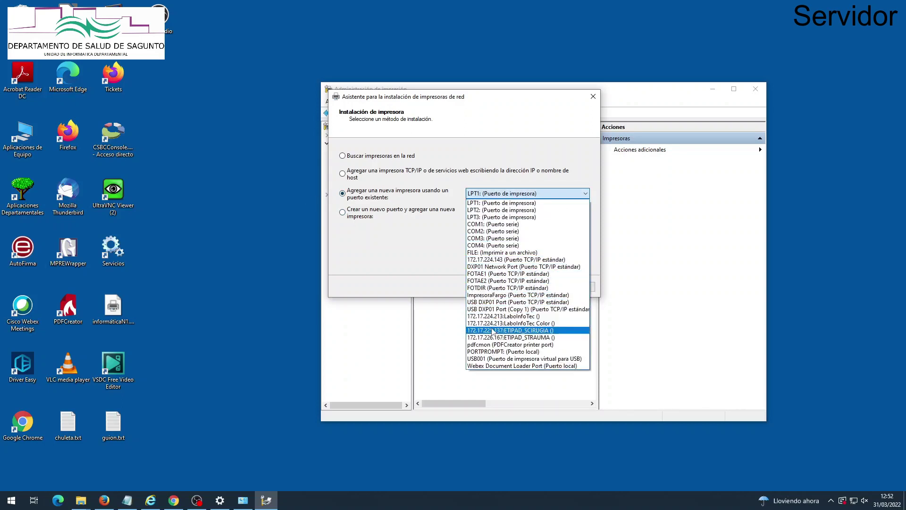
{"action": "left_click", "coordinate": [490, 358]}
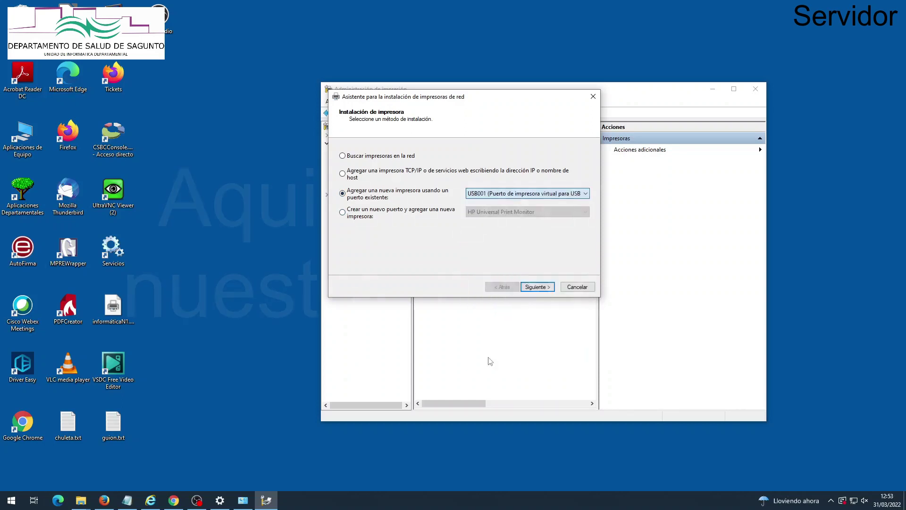
{"action": "left_click", "coordinate": [539, 287]}
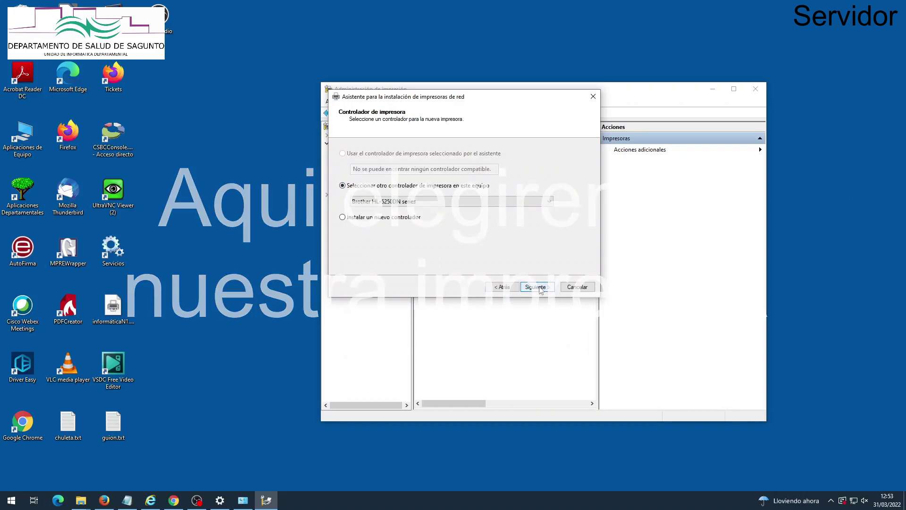
- Choose the already installed EPSON AL-M320DN Advanced driver for the new printer
{"action": "left_click", "coordinate": [543, 203]}
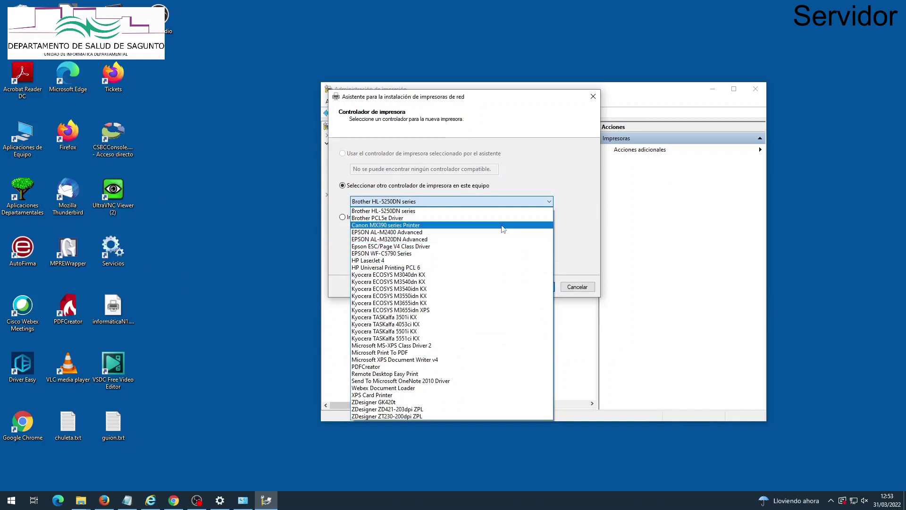
{"action": "left_click", "coordinate": [492, 240]}
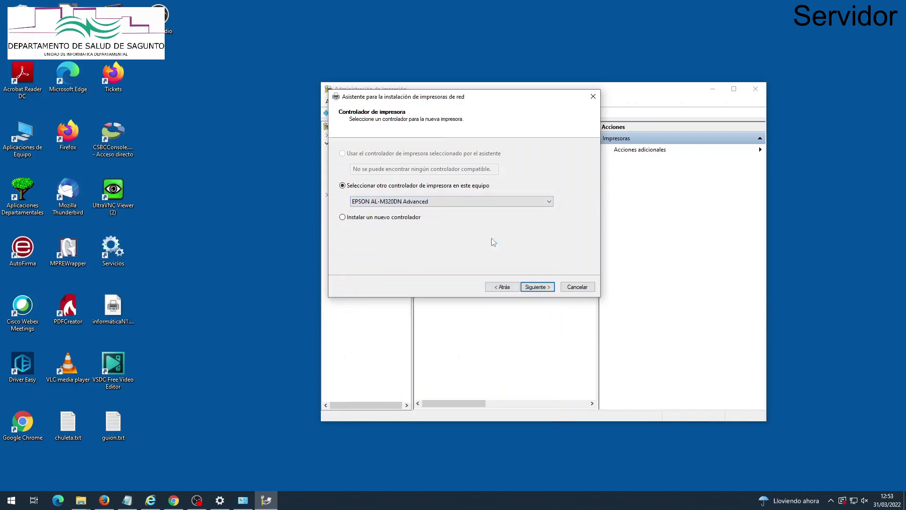
{"action": "left_click", "coordinate": [540, 286]}
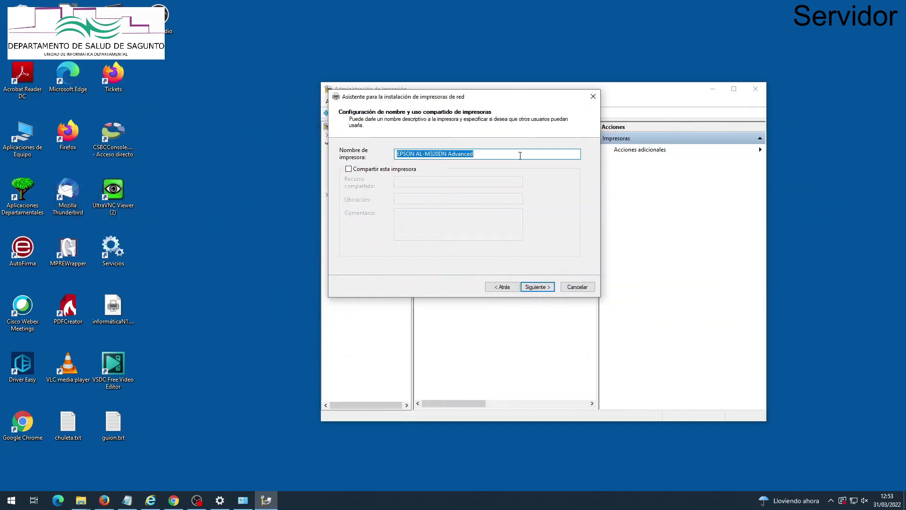
- Name the printer Tutorial without sharing it, and complete its installation
{"action": "type", "text": "Tutorial"}
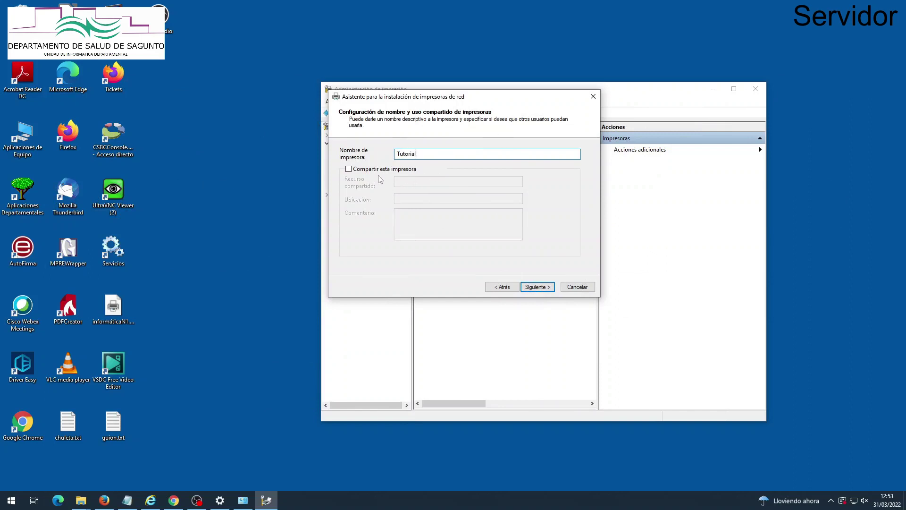
{"action": "left_click", "coordinate": [538, 287]}
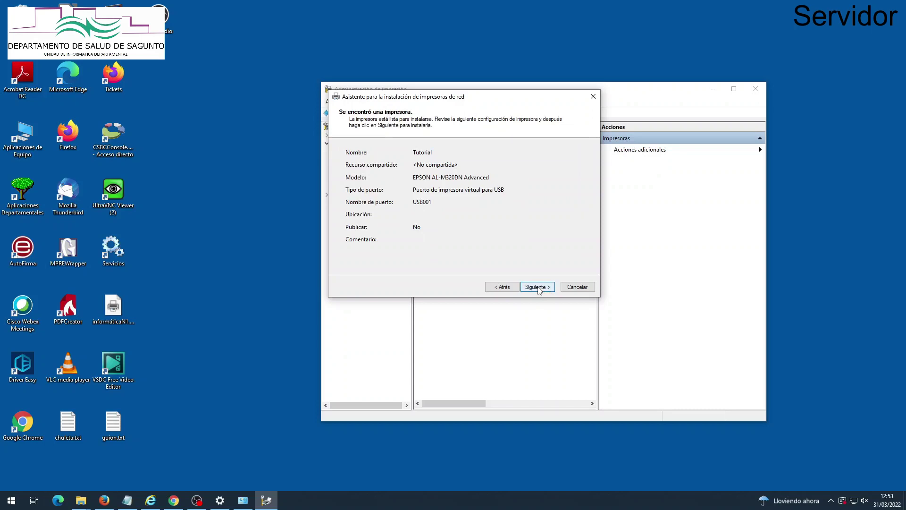
{"action": "left_click", "coordinate": [538, 287]}
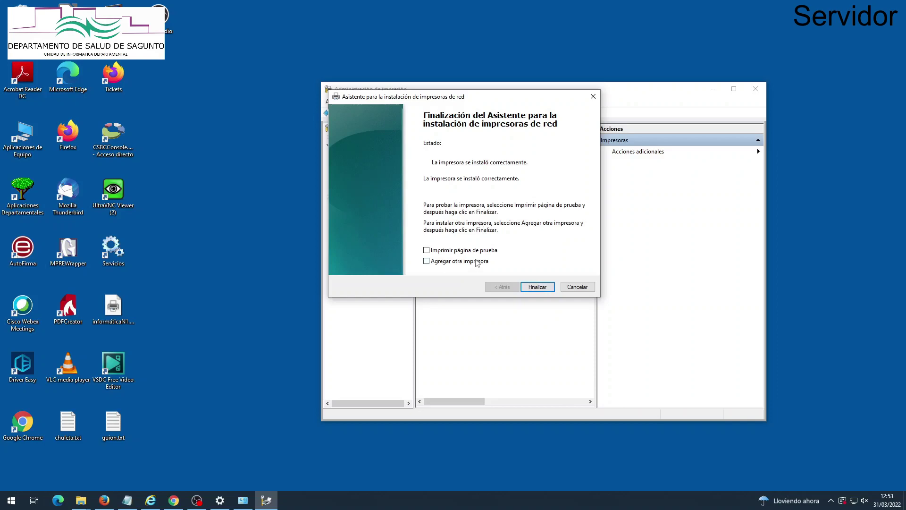
{"action": "left_click", "coordinate": [537, 286]}
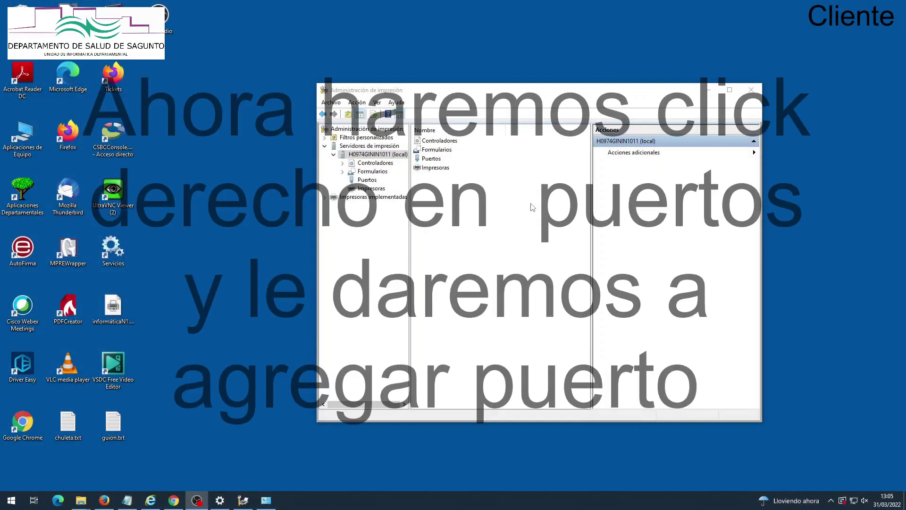
- Add a new LPR port on the client's local print server and enter the LPD server address starting with 192.168.0
{"action": "left_click", "coordinate": [370, 181]}
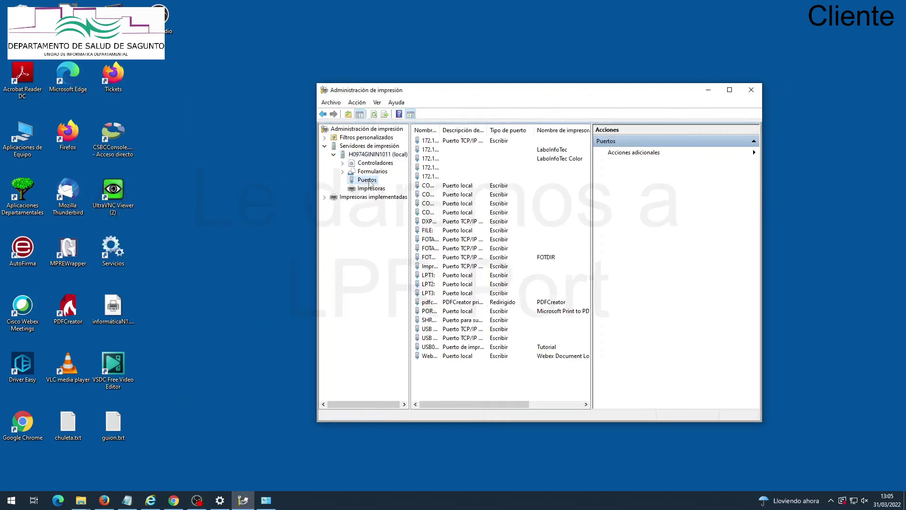
{"action": "right_click", "coordinate": [370, 182]}
{"action": "left_click", "coordinate": [395, 188]}
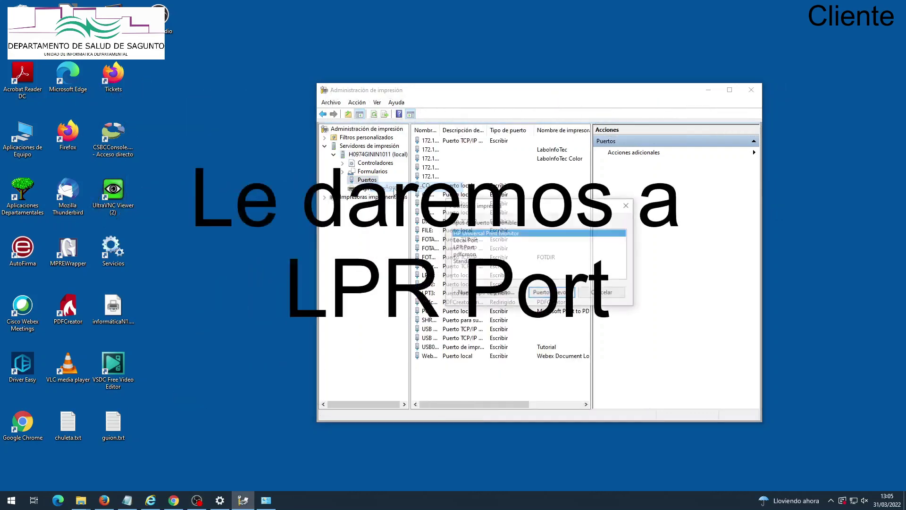
{"action": "double_click", "coordinate": [464, 249]}
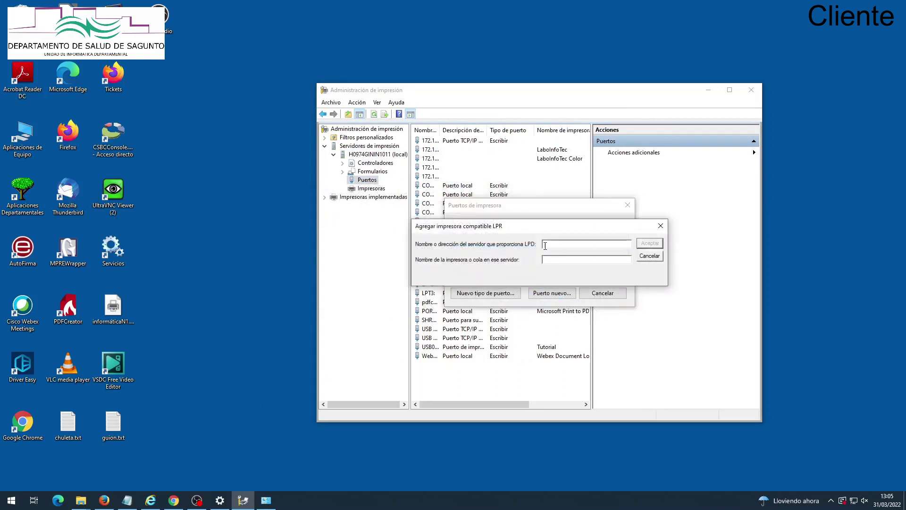
{"action": "type", "text": "192."}
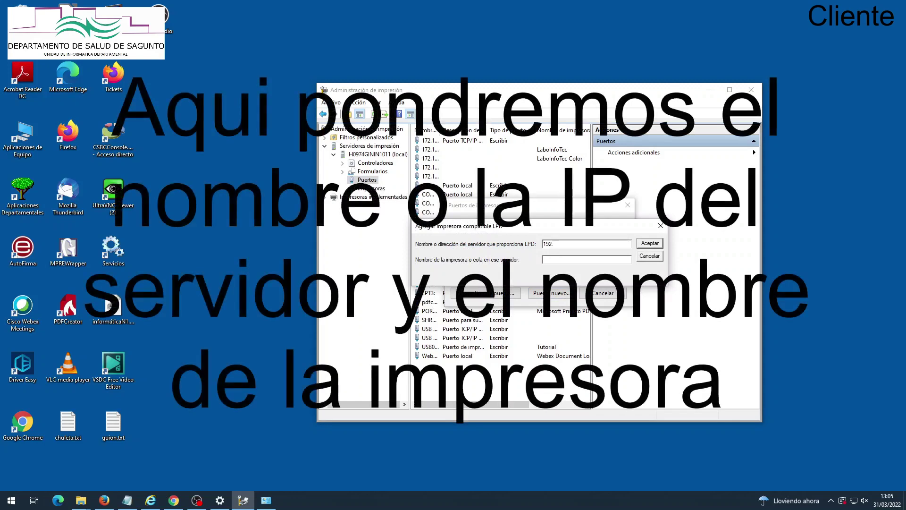
{"action": "type", "text": "168.0"}
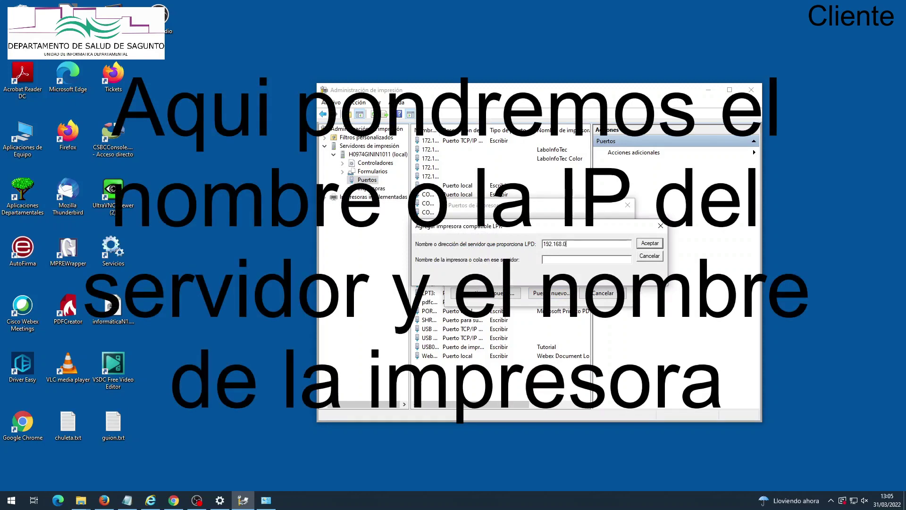